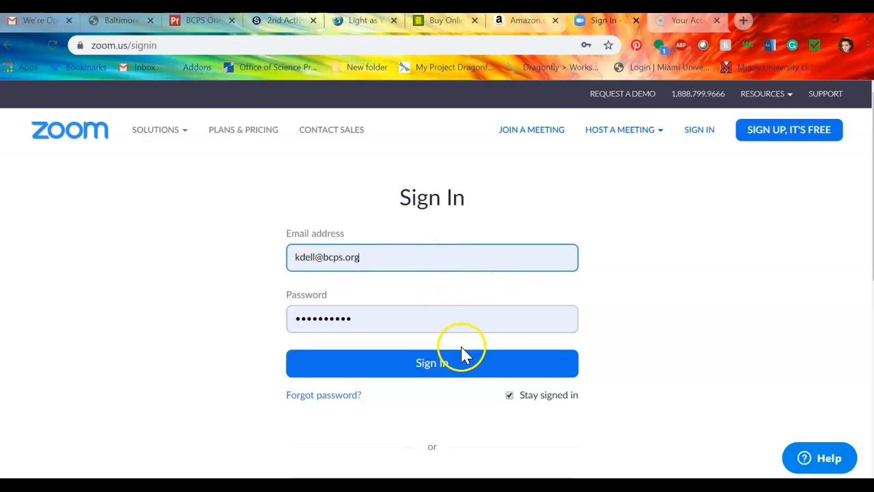
# - Sign in with the account's email and password to reach the Profile page
pyautogui.click(459, 369)
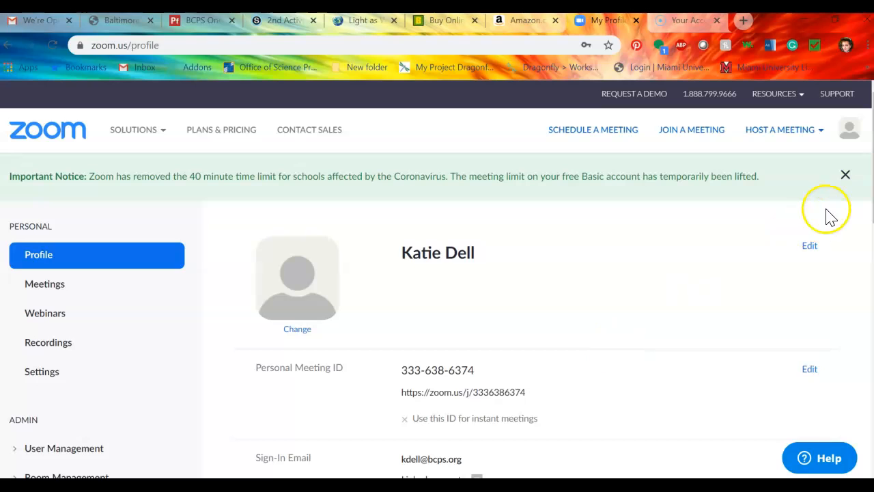
# - Begin a new meeting with topic 'Teacher Test Call' and description 'Check out Zoom'
pyautogui.click(611, 134)
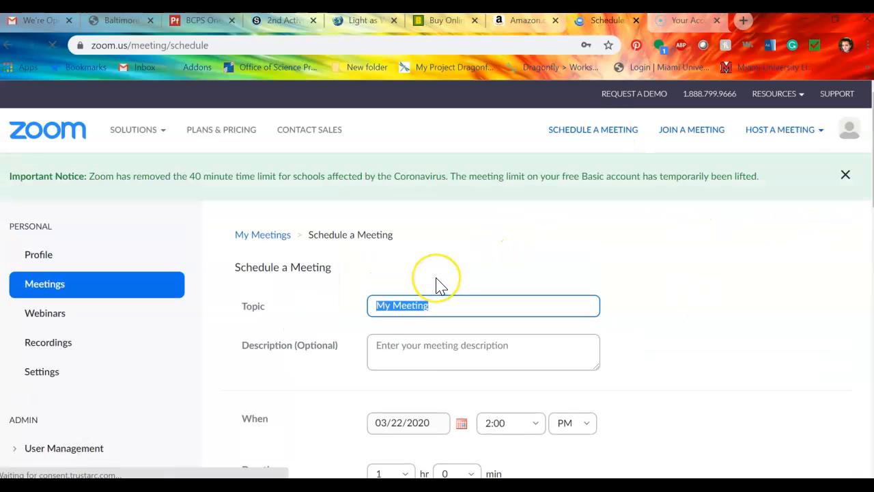
pyautogui.write('Tes')
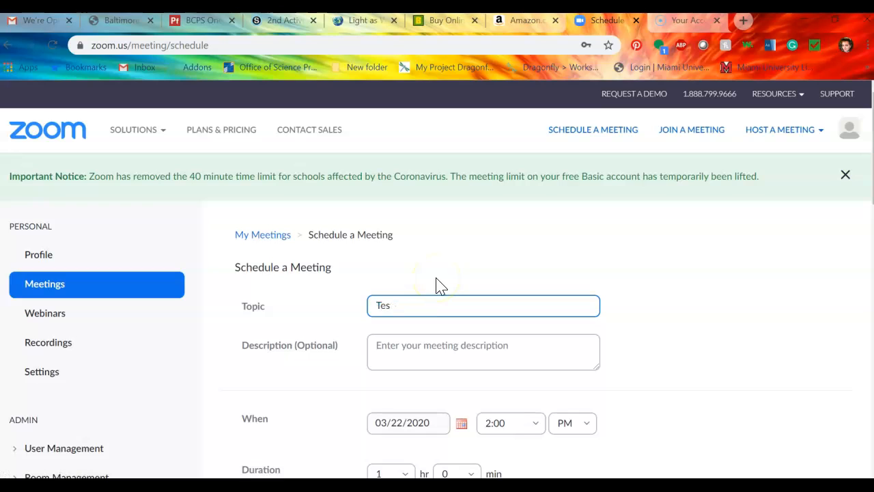
pyautogui.write('tTeacher')
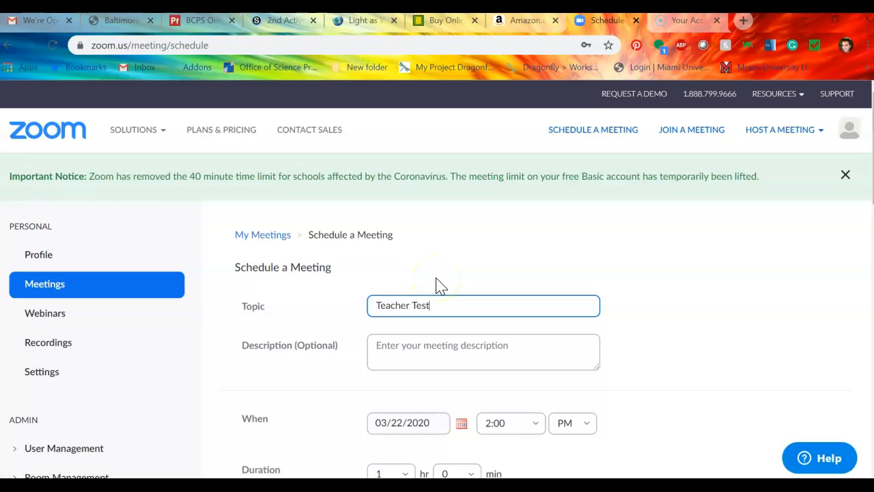
pyautogui.click(418, 350)
pyautogui.write('Check ou')
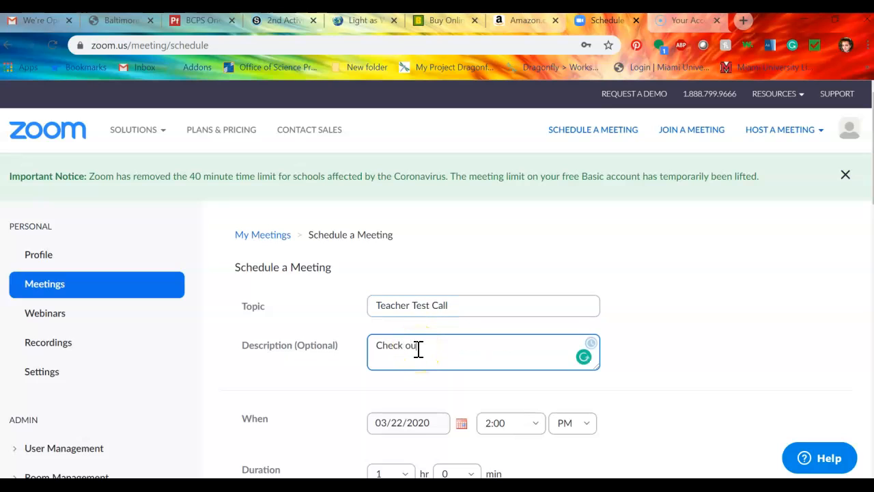
pyautogui.scroll(-2, 418, 349)
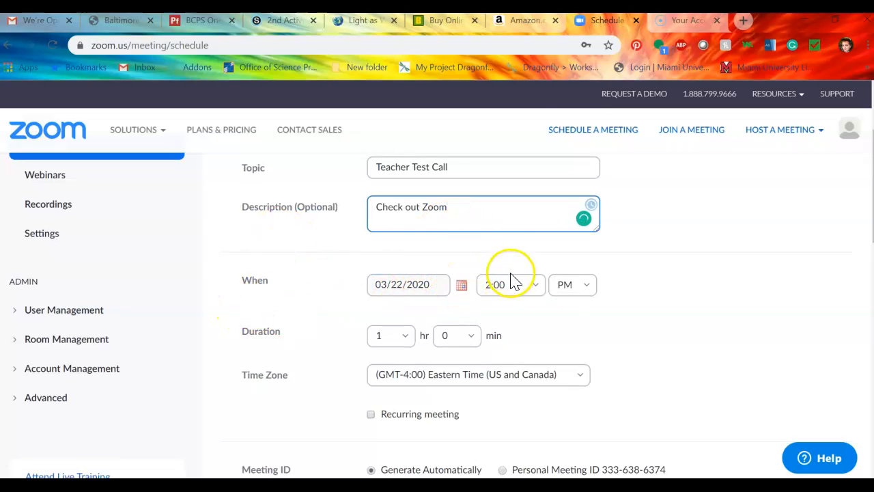
# - Set the meeting for 03/22/2020 at 3:00 PM, 1 hour long, in Eastern Time (GMT-4:00)
pyautogui.click(526, 284)
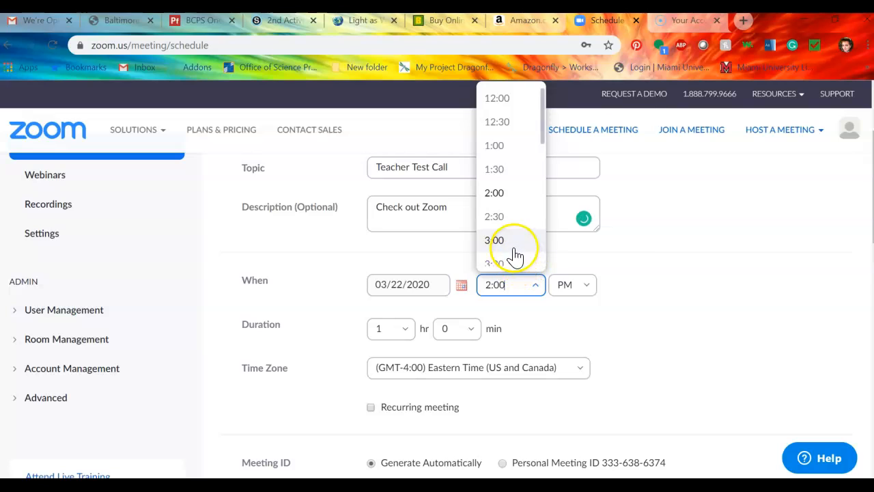
pyautogui.click(512, 243)
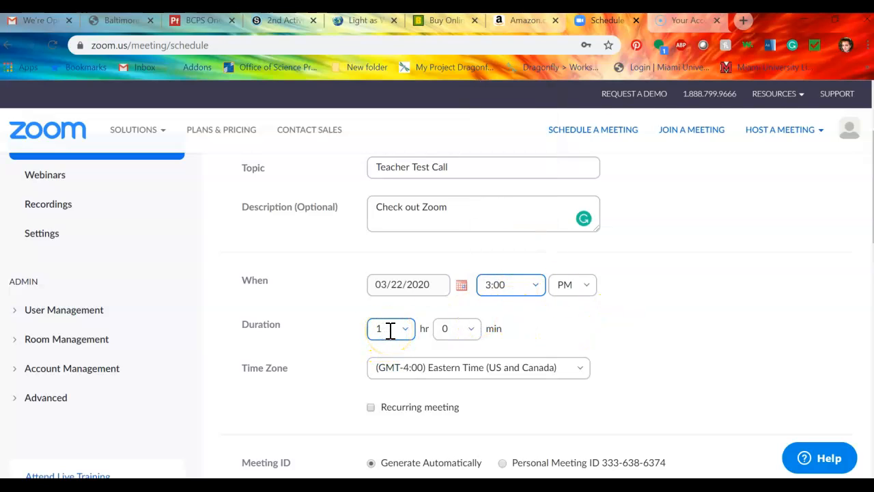
pyautogui.click(474, 329)
pyautogui.click(405, 295)
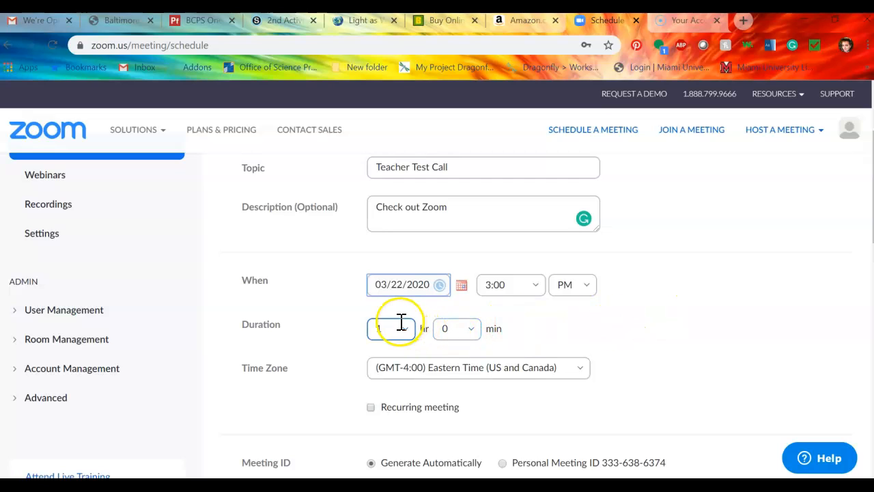
pyautogui.click(581, 374)
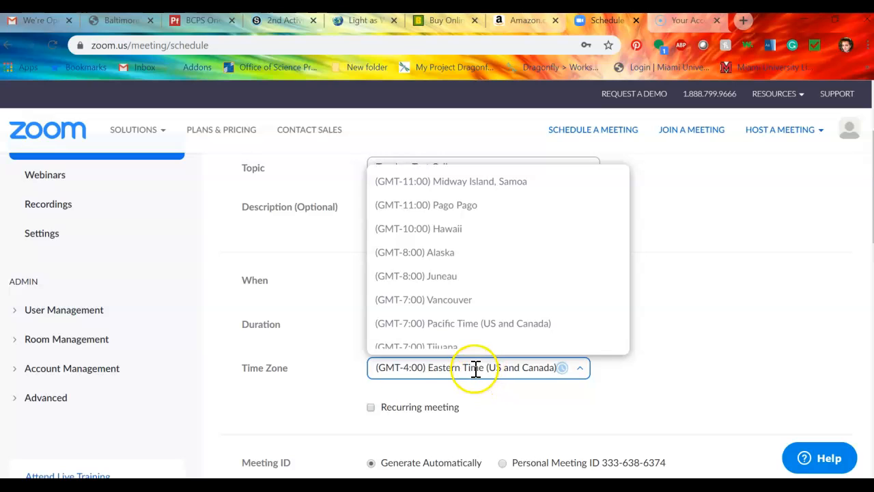
pyautogui.click(503, 403)
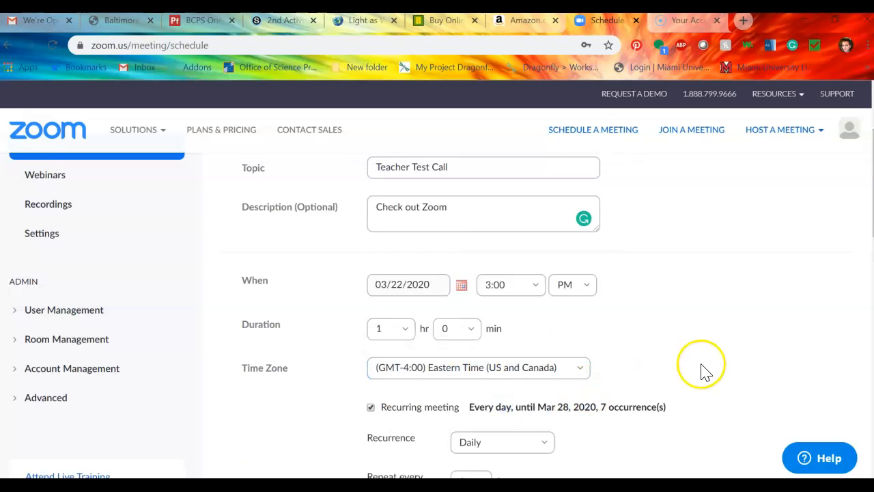
pyautogui.scroll(-3, 437, 307)
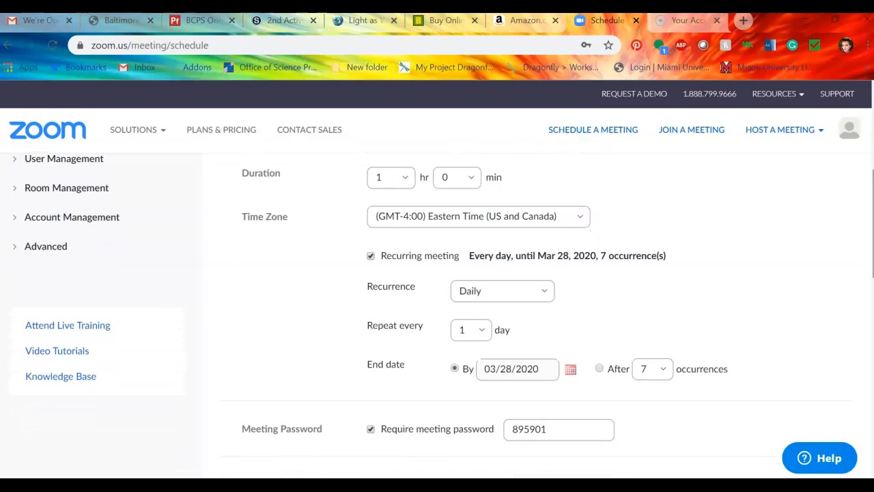
pyautogui.click(371, 257)
pyautogui.click(372, 258)
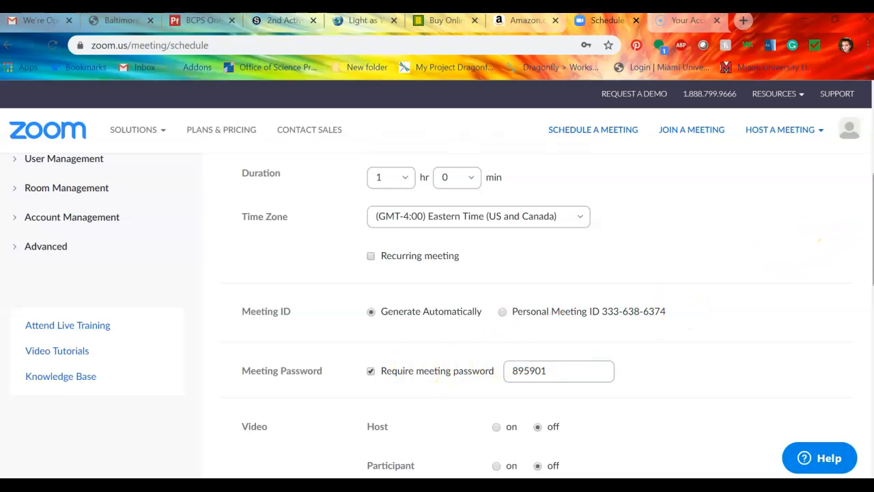
pyautogui.scroll(-1, 533, 307)
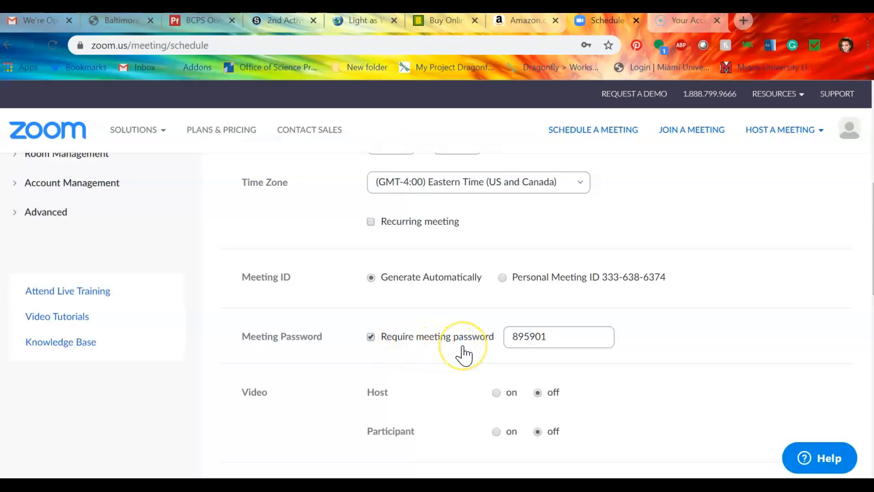
# - Uncheck 'Require meeting password' and scroll down to Meeting Options
pyautogui.click(373, 336)
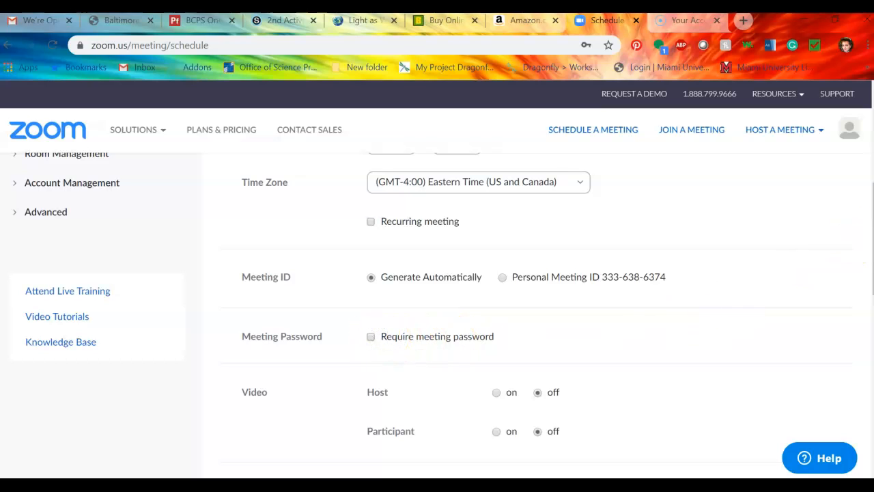
pyautogui.scroll(-3, 396, 244)
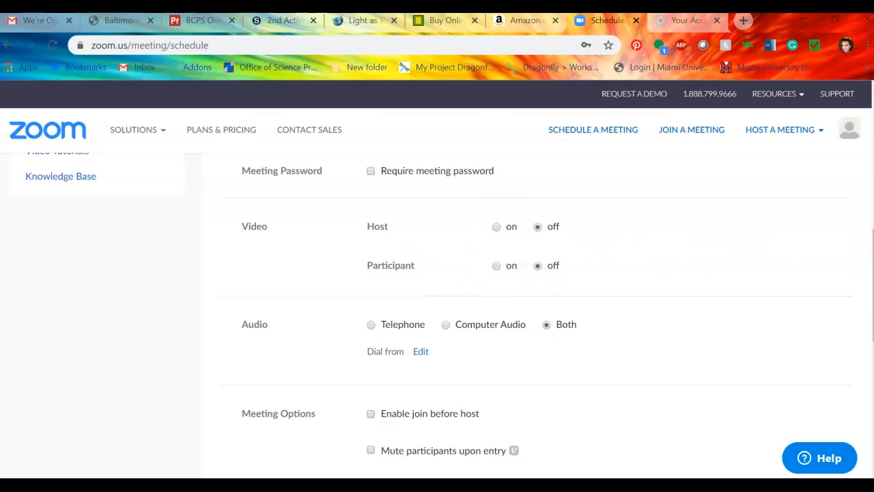
pyautogui.scroll(-3, 437, 307)
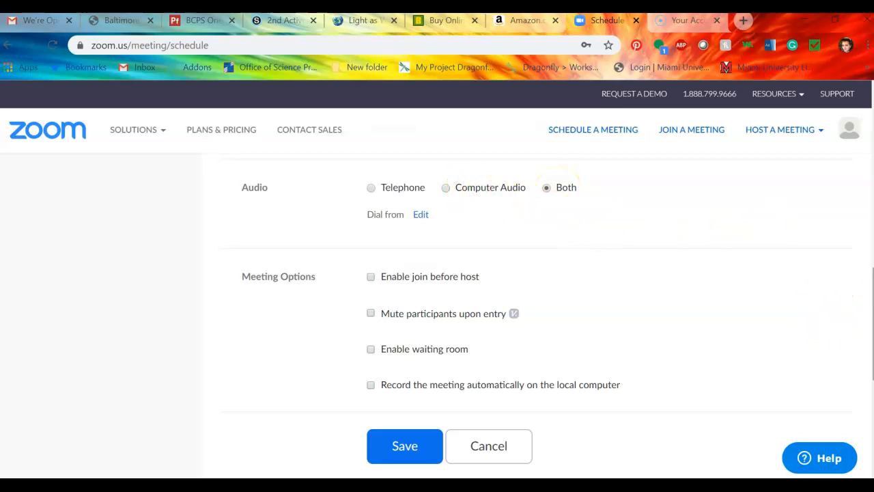
pyautogui.scroll(-2, 539, 311)
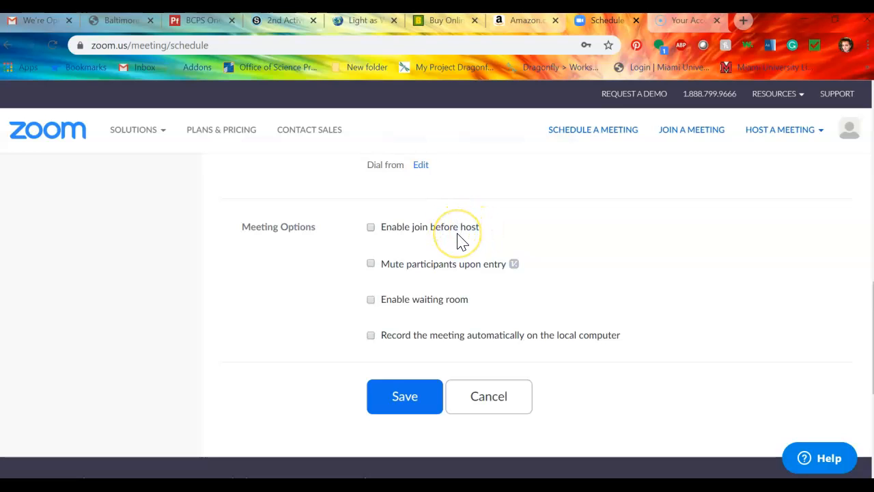
# - Enable 'Mute participants upon entry' and automatic local recording, then save the meeting
pyautogui.click(371, 264)
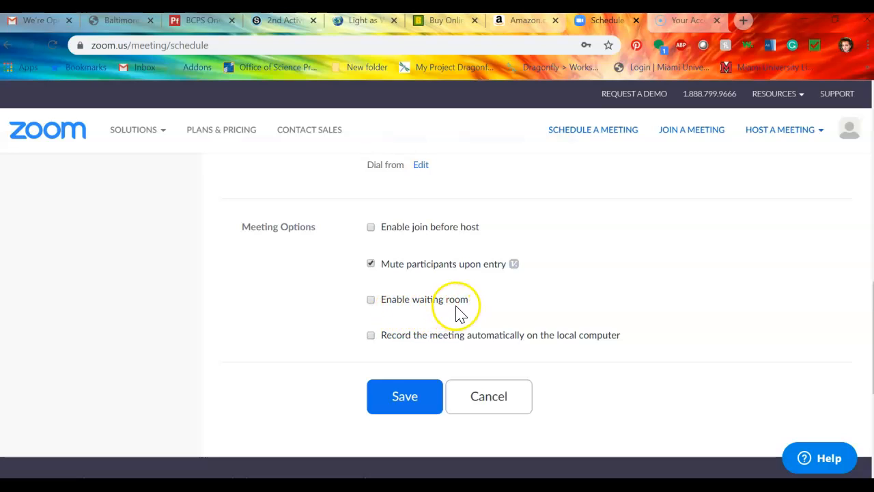
pyautogui.click(369, 335)
pyautogui.click(418, 396)
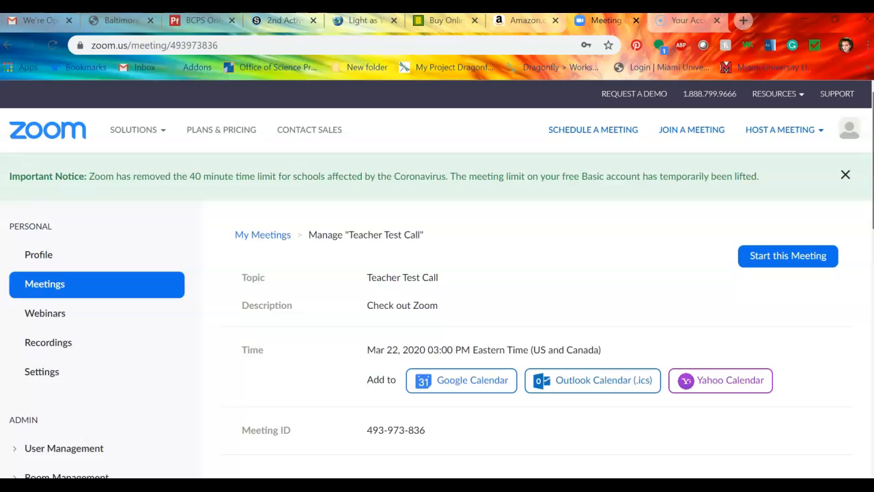
# - Copy the Teacher Test Call invitation text and return to the meeting page's Start this Meeting area
pyautogui.scroll(-3, 437, 314)
pyautogui.scroll(-1, 437, 314)
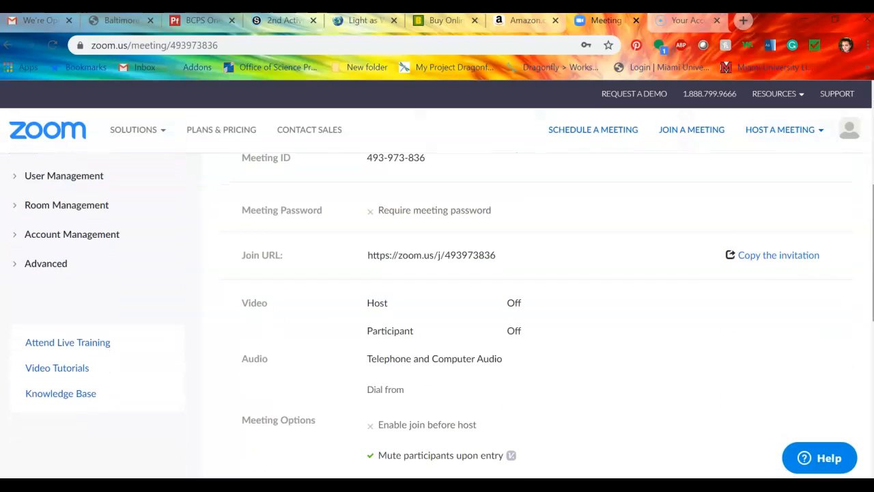
pyautogui.click(752, 256)
pyautogui.moveTo(380, 298); pyautogui.dragTo(243, 187)
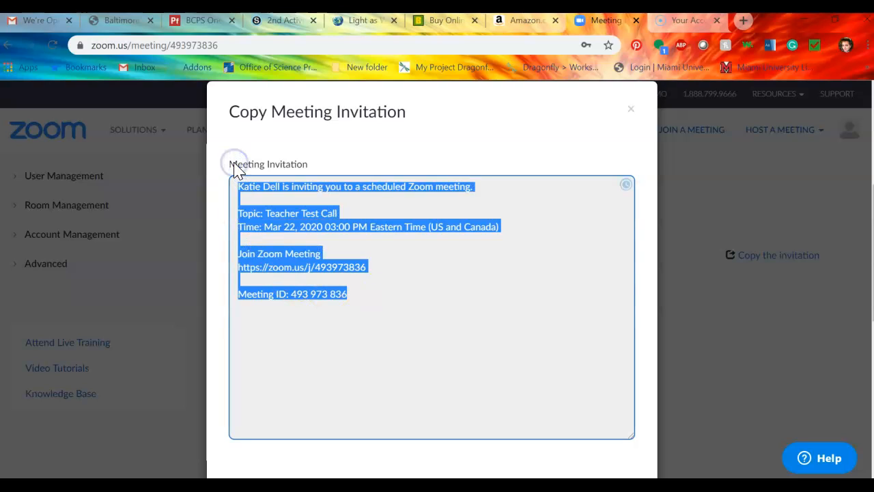
pyautogui.click(630, 111)
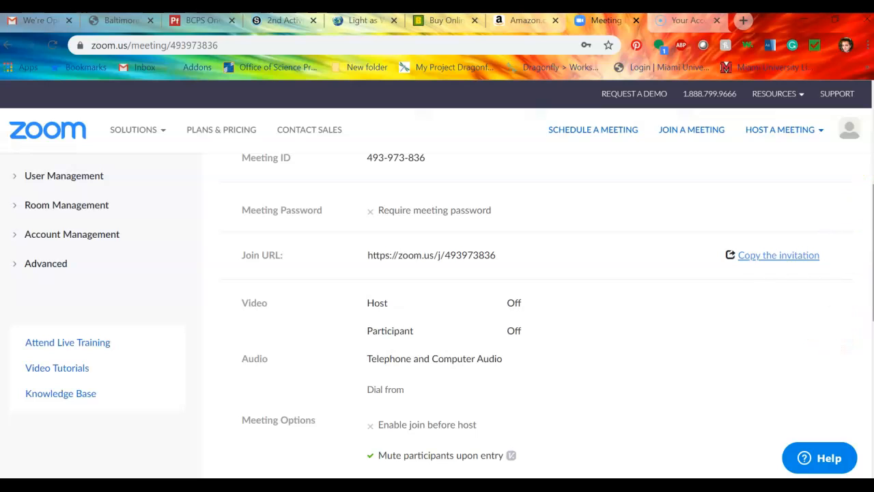
pyautogui.scroll(-3, 437, 314)
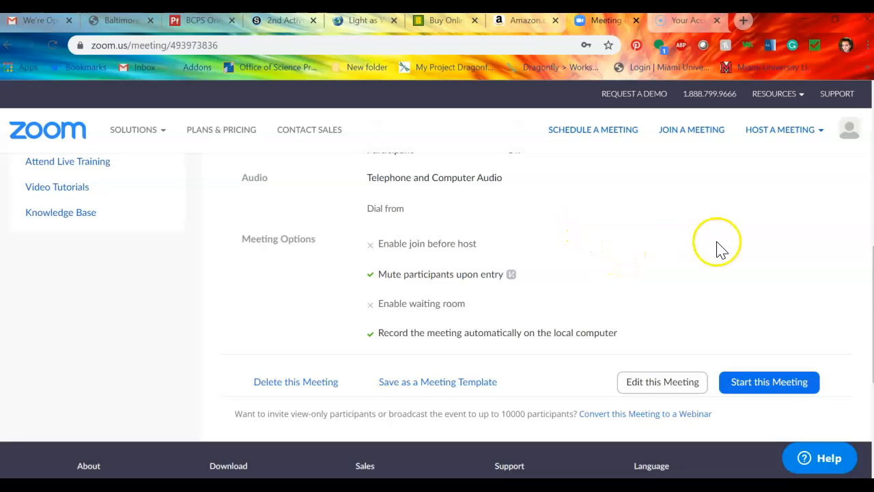
pyautogui.moveTo(873, 283)
pyautogui.mouseDown()
pyautogui.moveTo(872, 207)
pyautogui.moveTo(863, 287)
pyautogui.mouseUp()
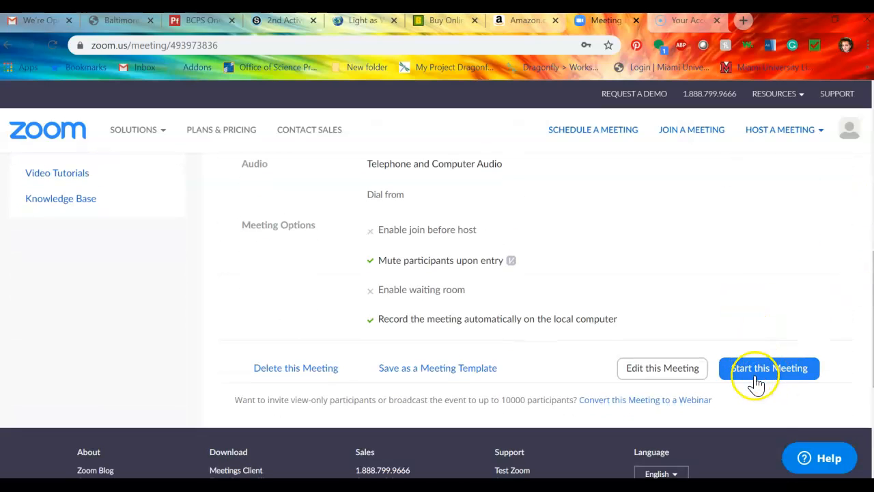